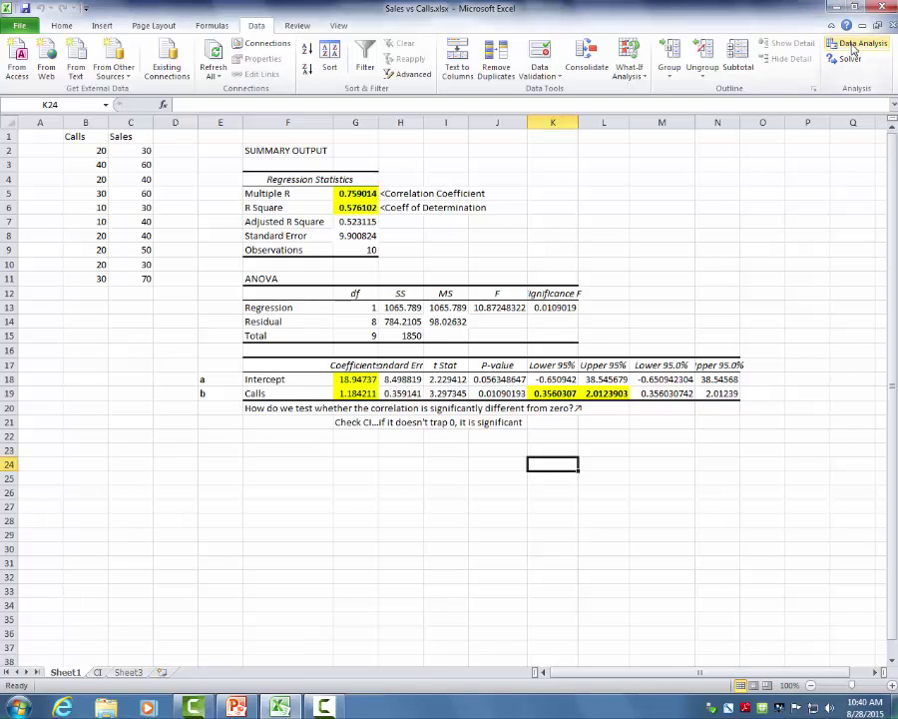
Pick Regression from the Data Analysis tools list and confirm it.
{"action": "left_click", "coordinate": [851, 48]}
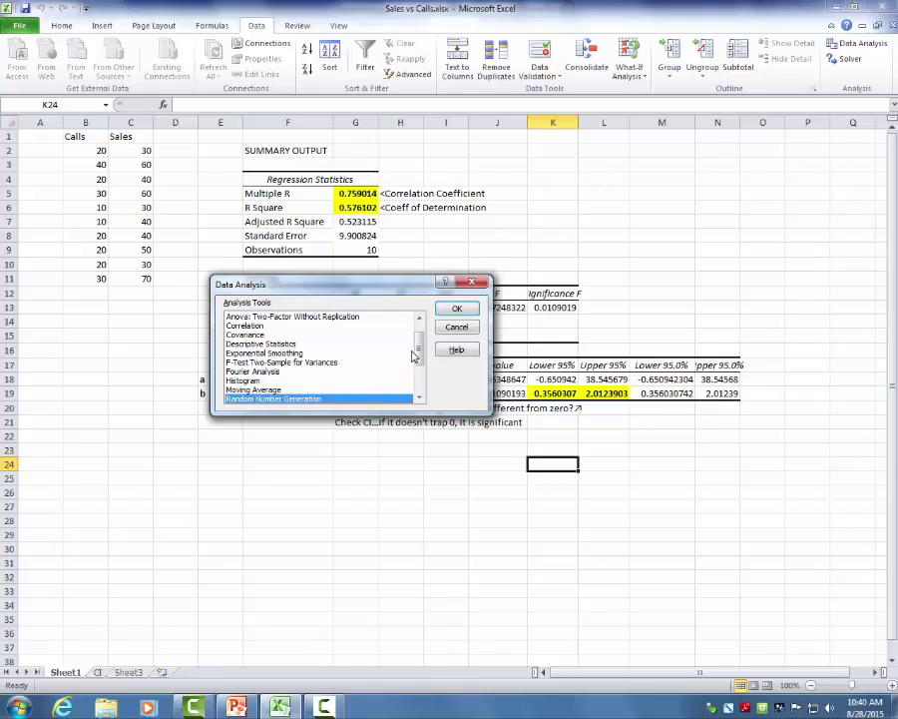
{"action": "left_click_drag", "start_coordinate": [417, 351], "coordinate": [420, 364]}
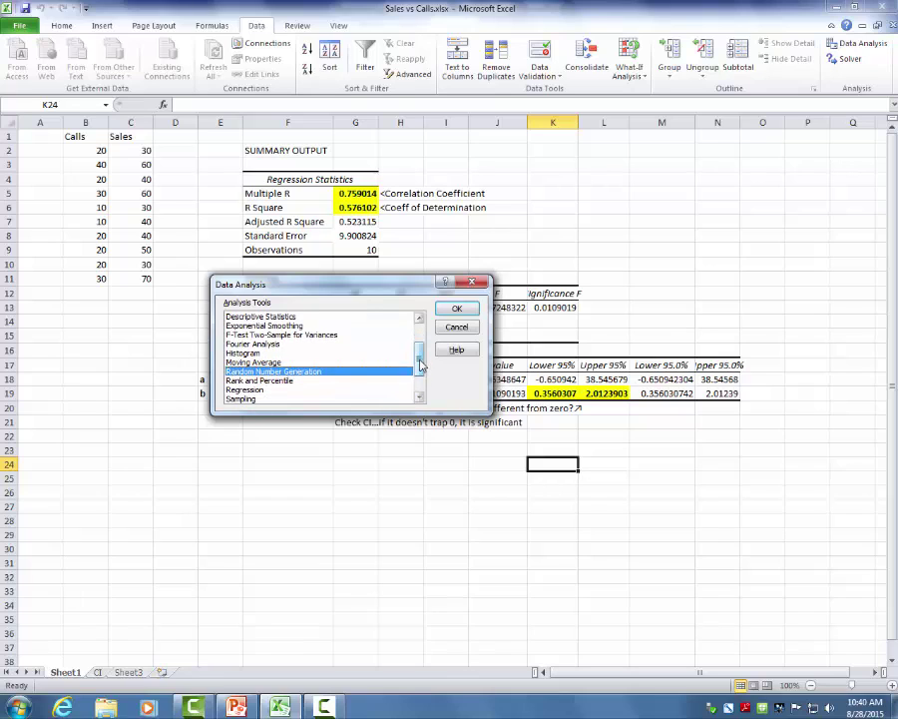
{"action": "left_click", "coordinate": [251, 390]}
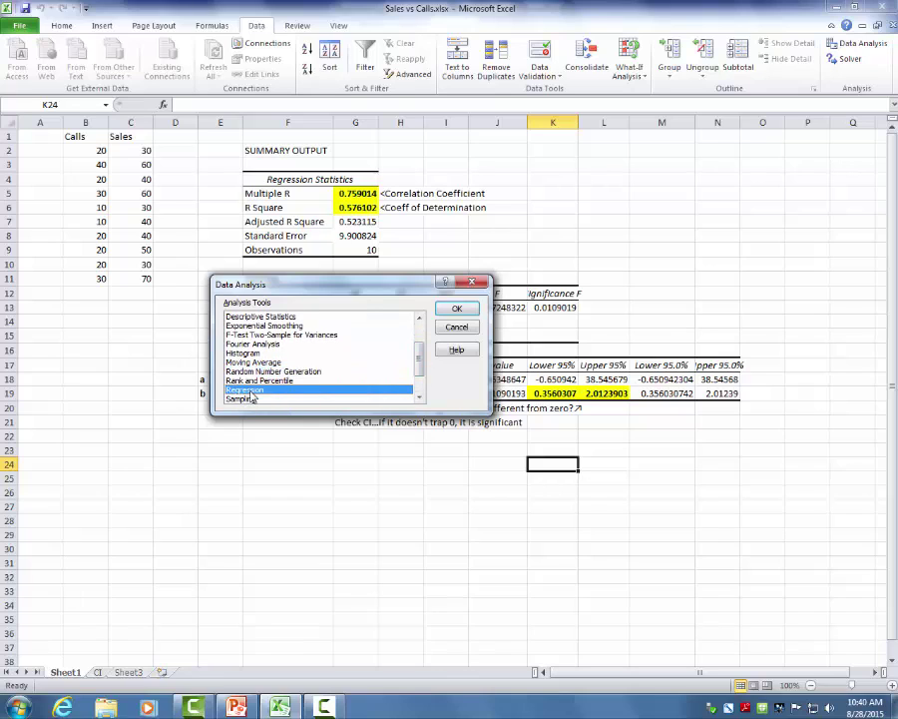
{"action": "left_click", "coordinate": [458, 311]}
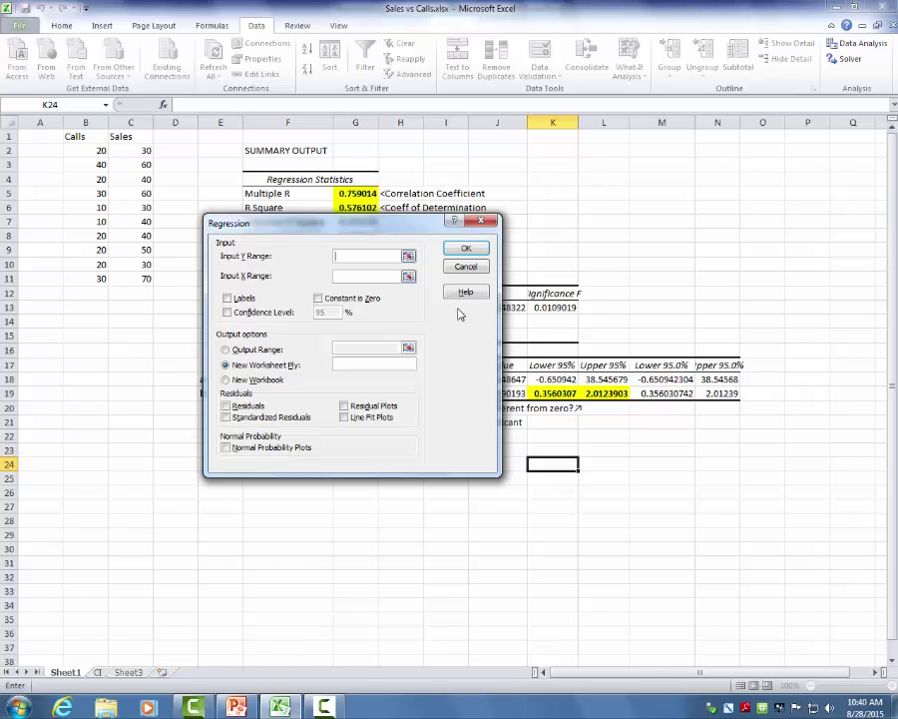
Set Input Y Range to Sales $C$1:$C$11 and Input X Range to Calls $B$1:$B$11, with Labels ticked.
{"action": "left_click", "coordinate": [146, 137]}
{"action": "left_click_drag", "start_coordinate": [146, 138], "coordinate": [144, 271]}
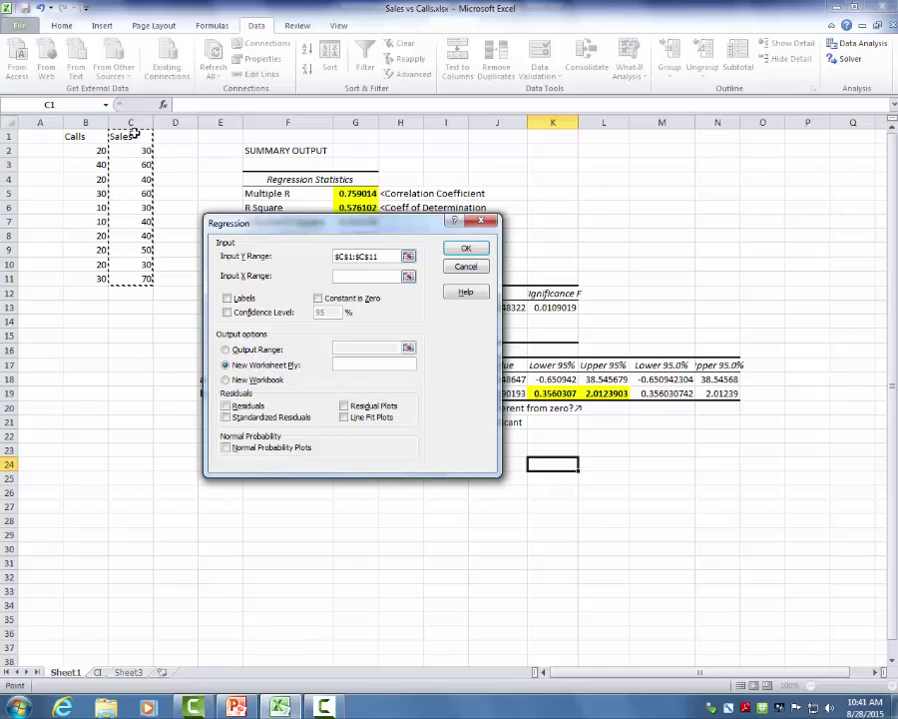
{"action": "left_click", "coordinate": [227, 299]}
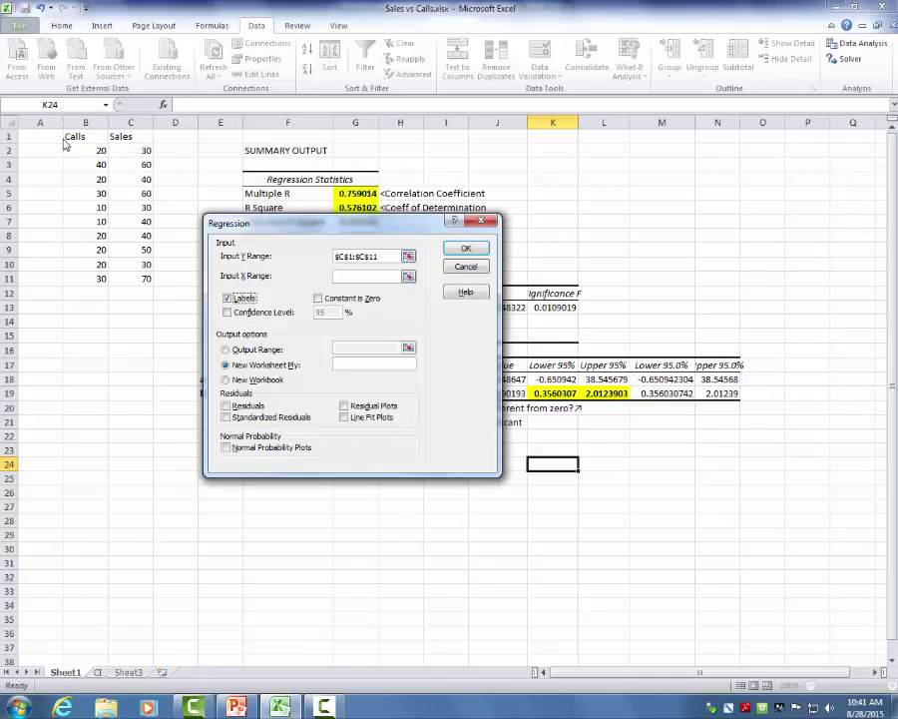
{"action": "left_click", "coordinate": [341, 276]}
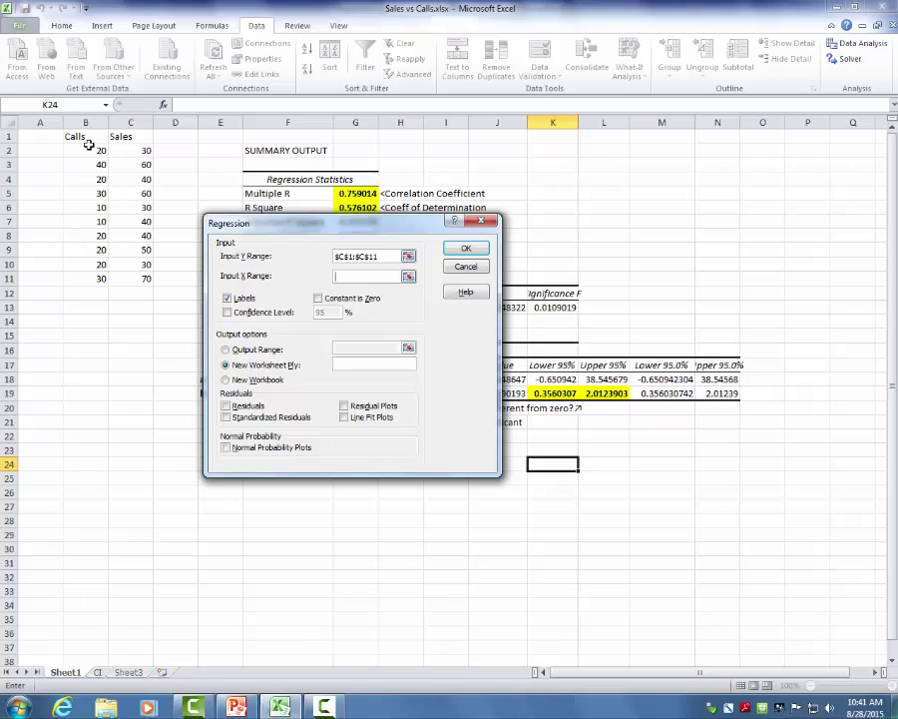
{"action": "left_click_drag", "start_coordinate": [92, 139], "coordinate": [98, 279]}
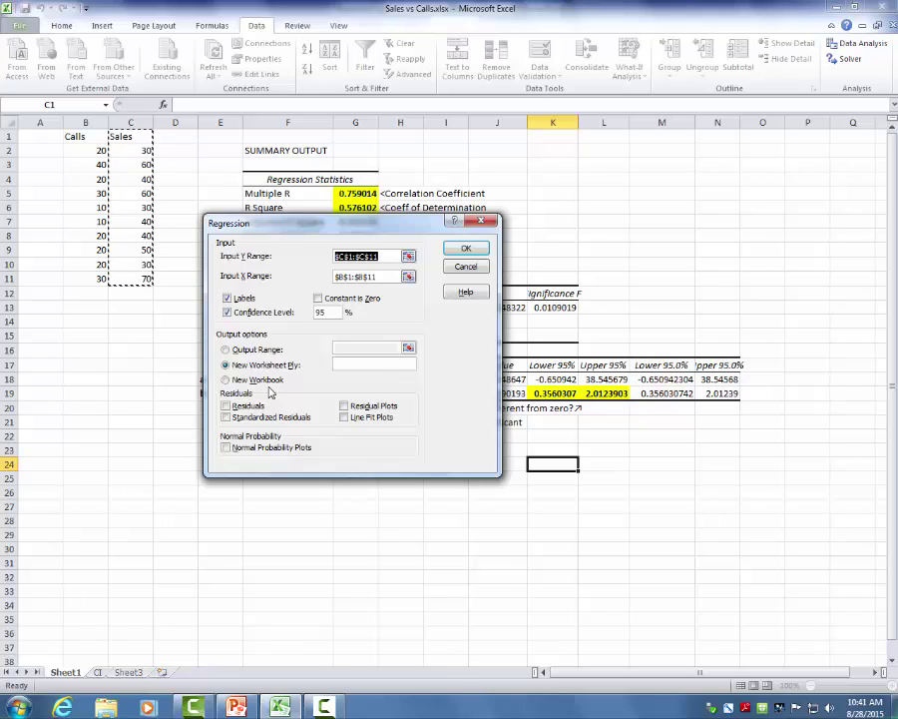
Select Output Range as the destination and move the dialog off the existing regression results.
{"action": "left_click", "coordinate": [356, 349]}
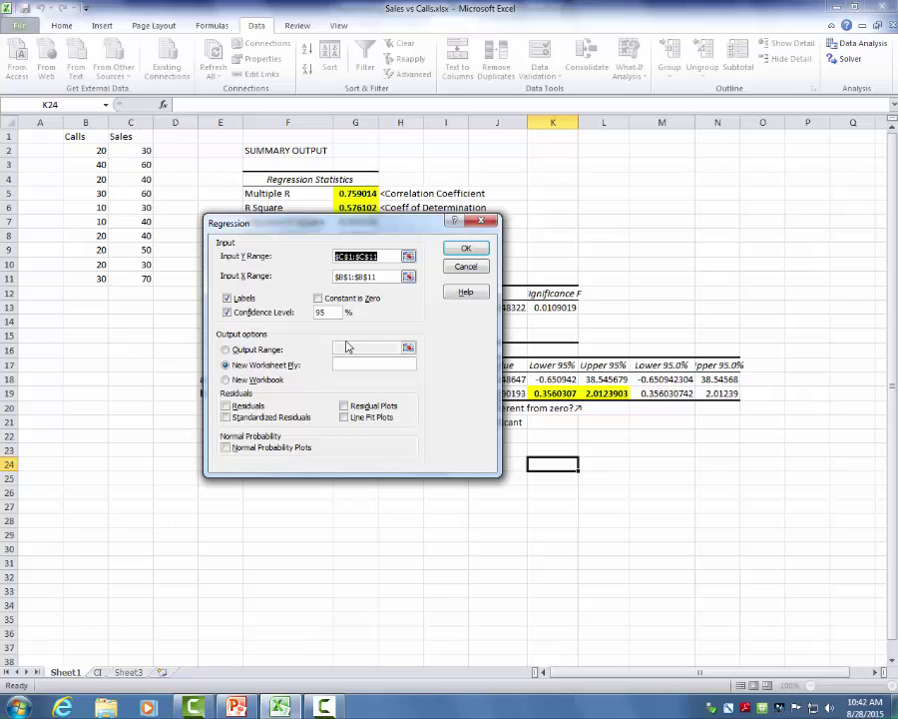
{"action": "left_click", "coordinate": [227, 349]}
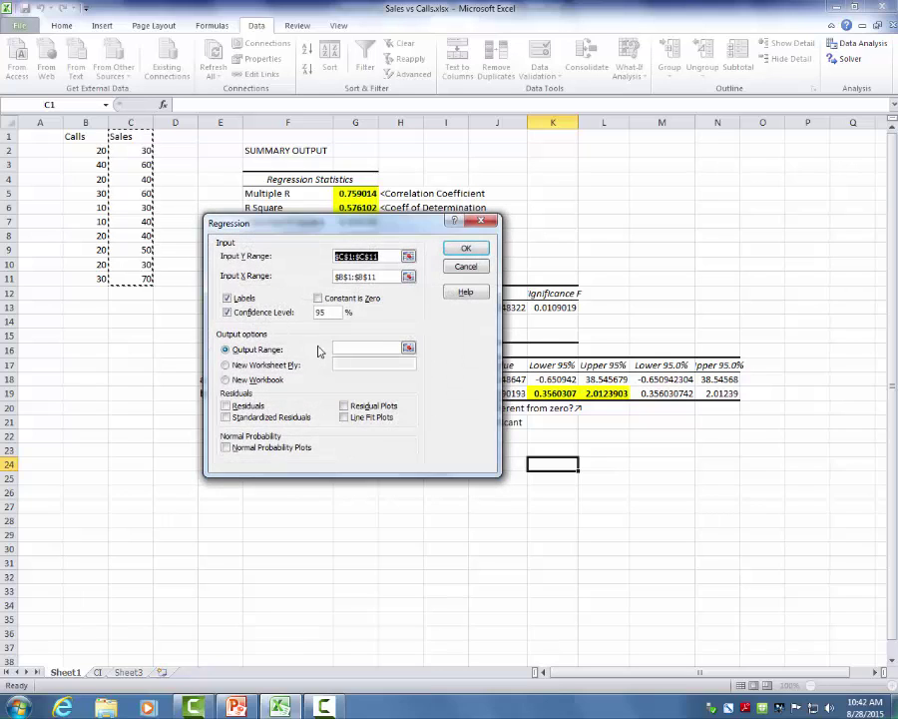
{"action": "left_click", "coordinate": [345, 347]}
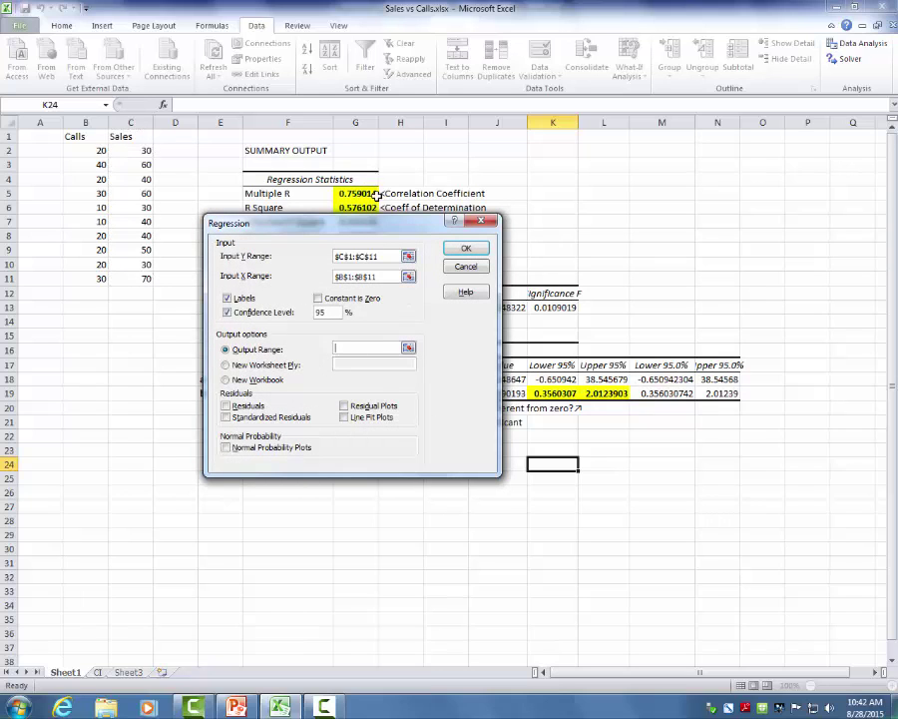
{"action": "left_click_drag", "start_coordinate": [406, 224], "coordinate": [781, 152]}
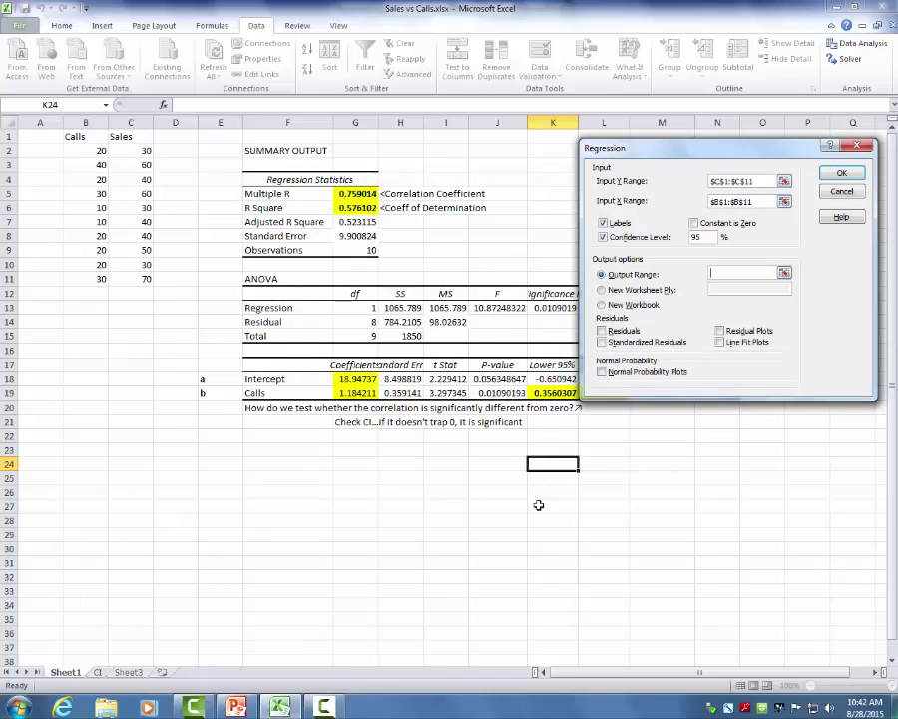
Set the output range to $F$24 and run the Sales vs Calls regression.
{"action": "left_click", "coordinate": [286, 464]}
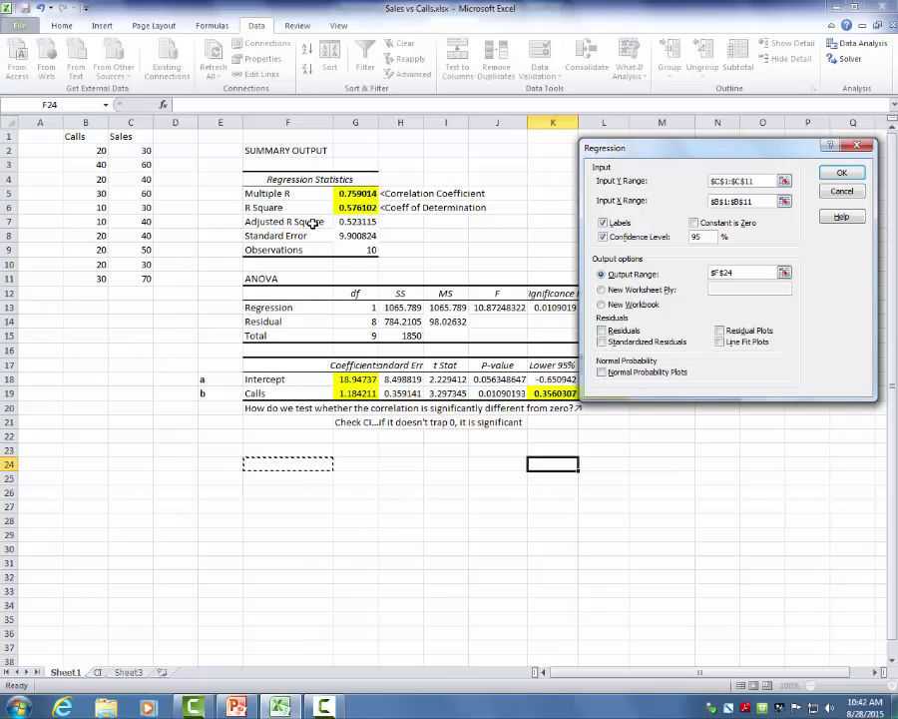
{"action": "left_click", "coordinate": [843, 176]}
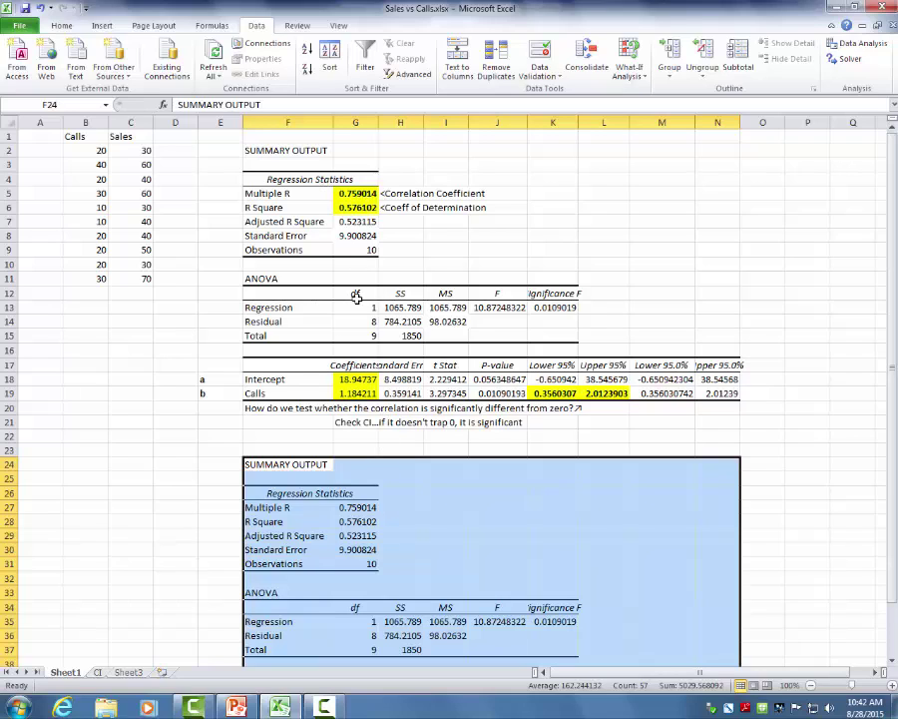
{"action": "left_click", "coordinate": [365, 194]}
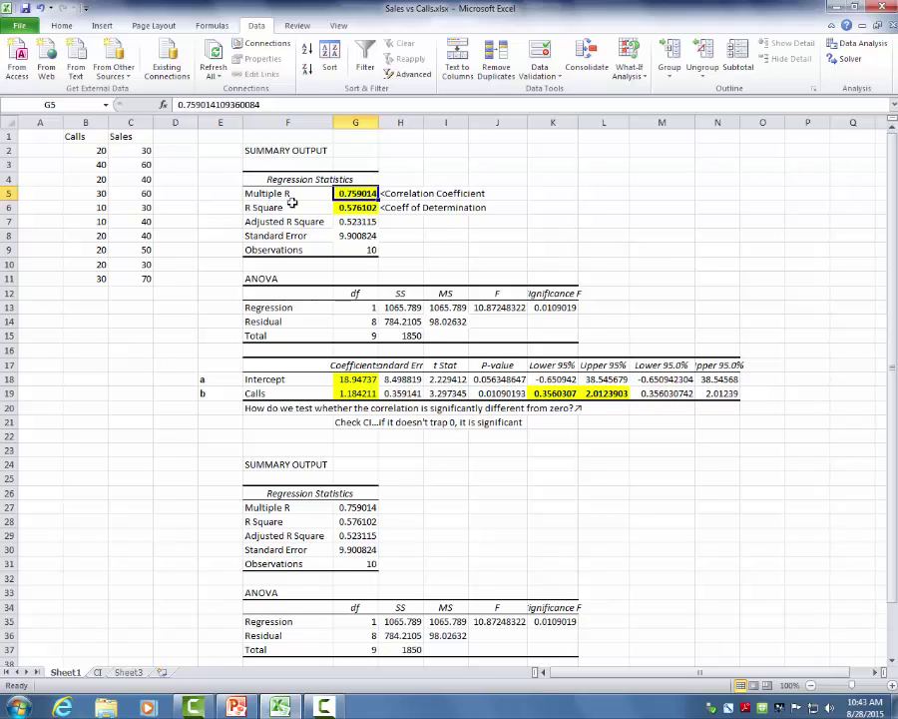
{"action": "left_click", "coordinate": [345, 207]}
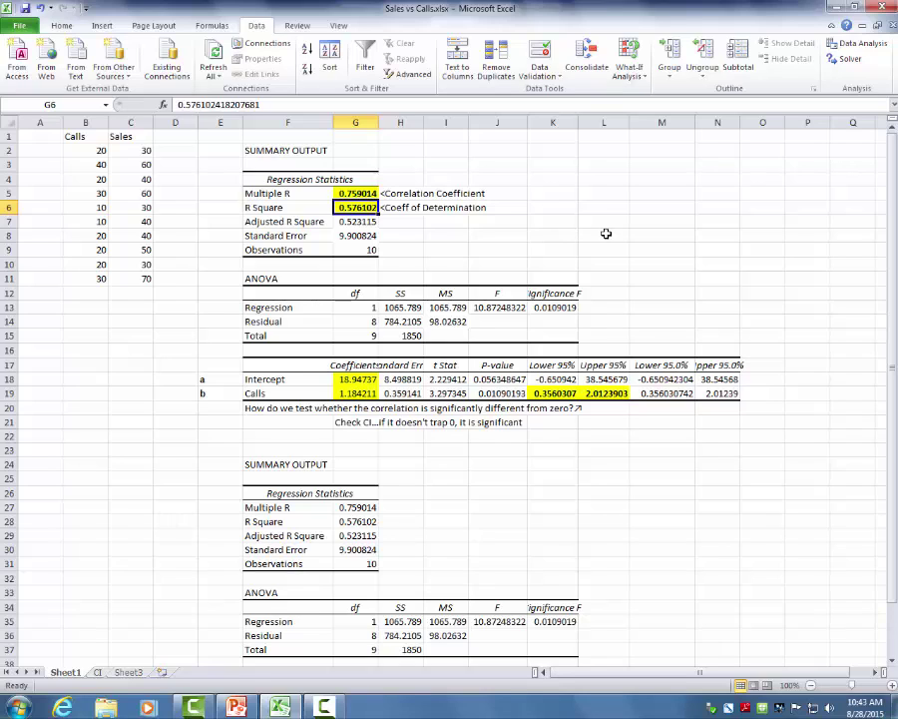
{"action": "left_click", "coordinate": [363, 379]}
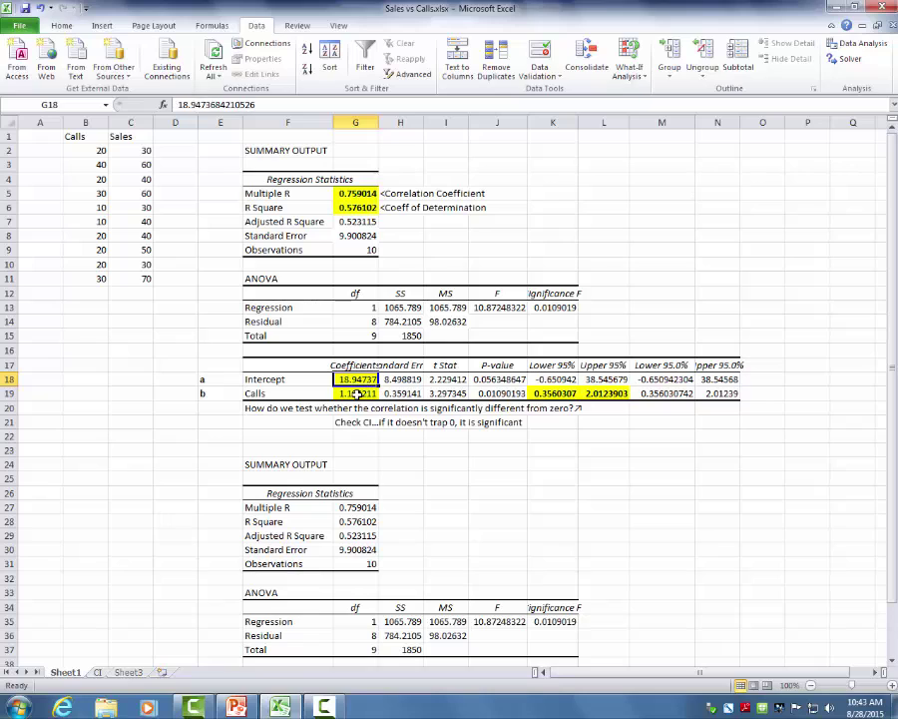
{"action": "left_click", "coordinate": [356, 393]}
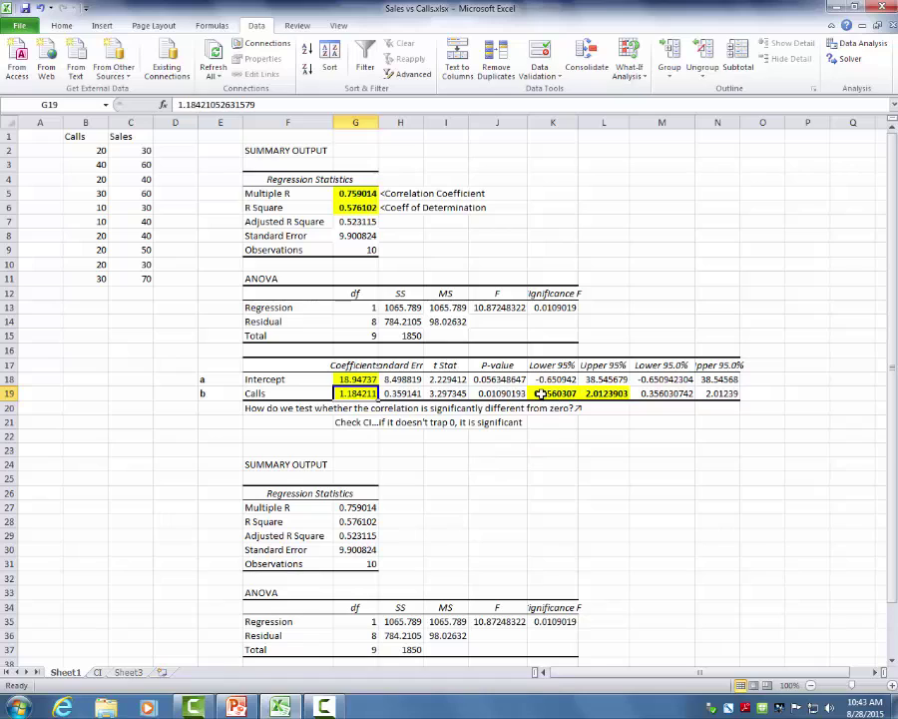
{"action": "left_click_drag", "start_coordinate": [540, 393], "coordinate": [606, 393]}
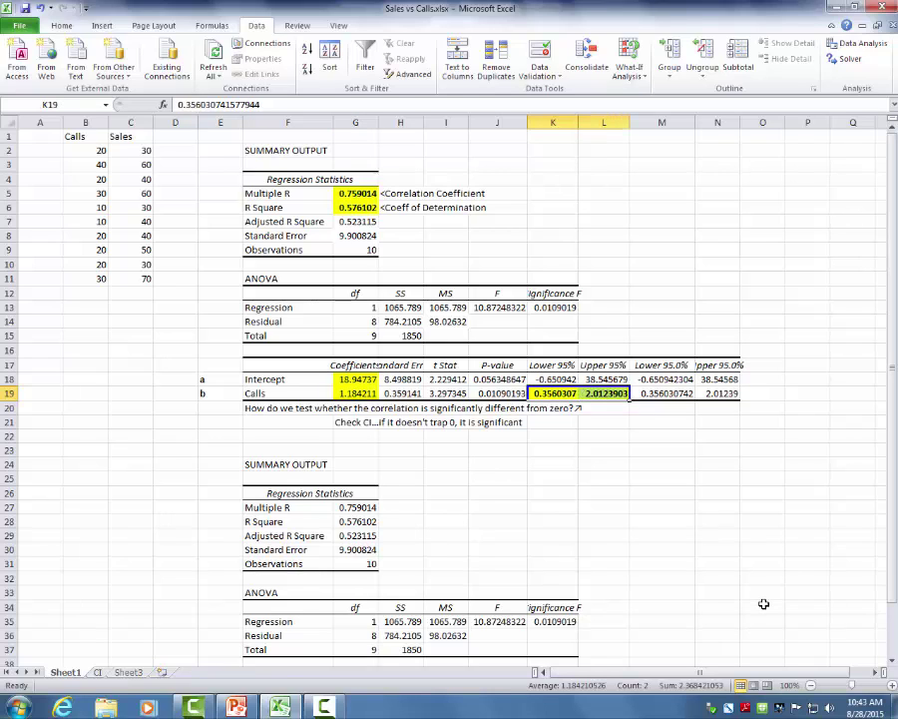
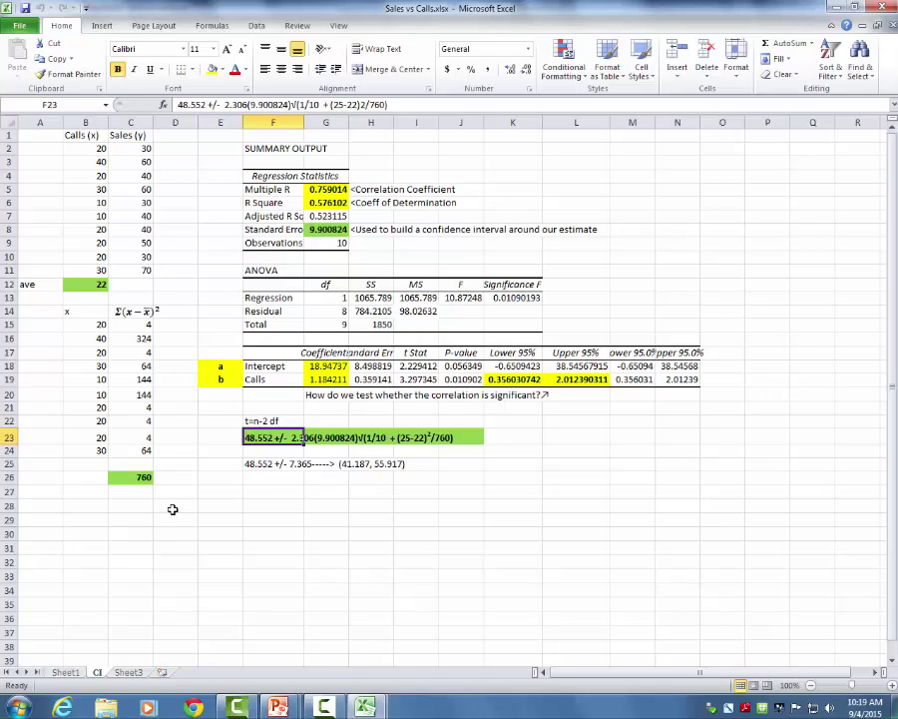
{"action": "left_click", "coordinate": [143, 477]}
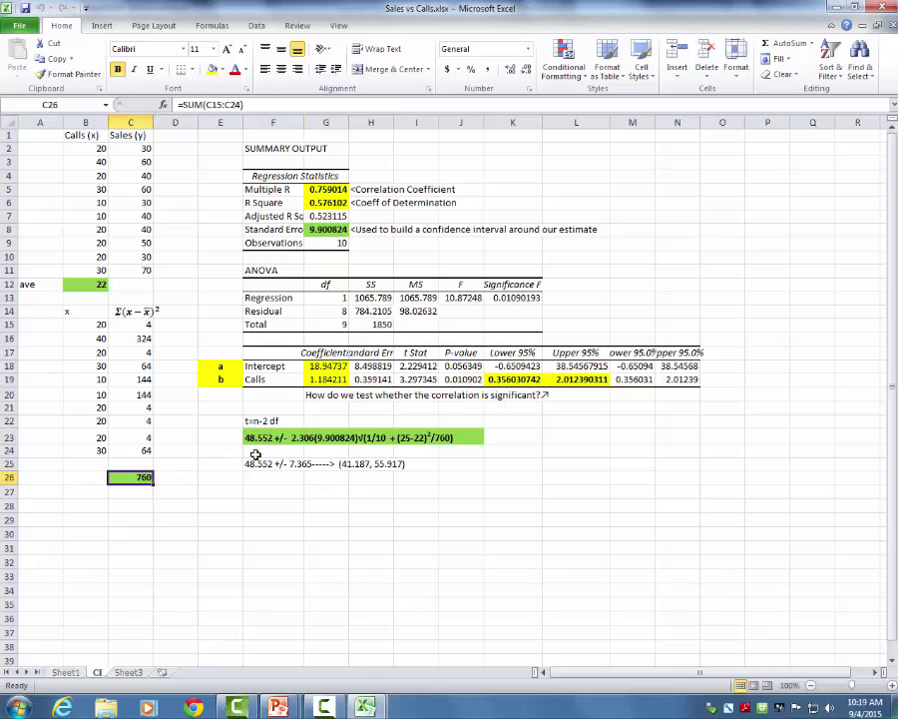
{"action": "left_click", "coordinate": [146, 326]}
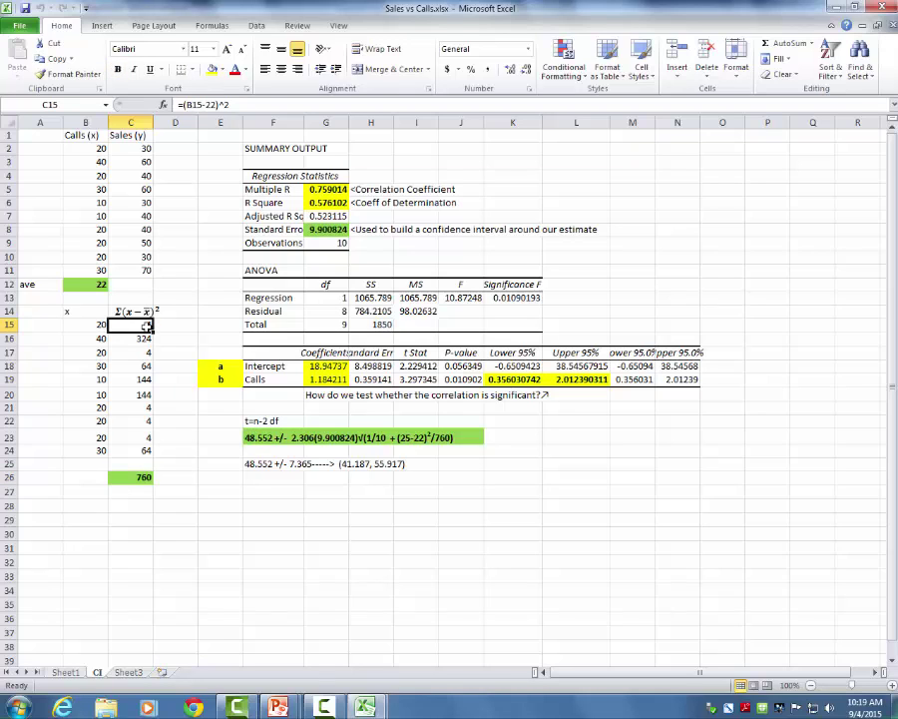
{"action": "left_click", "coordinate": [95, 325]}
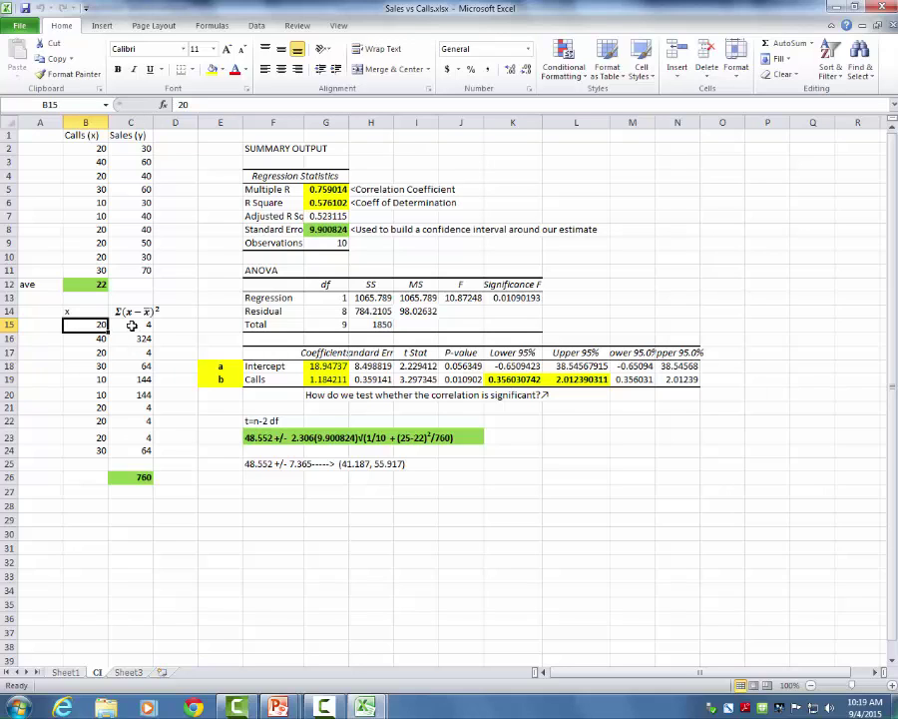
{"action": "left_click", "coordinate": [132, 326]}
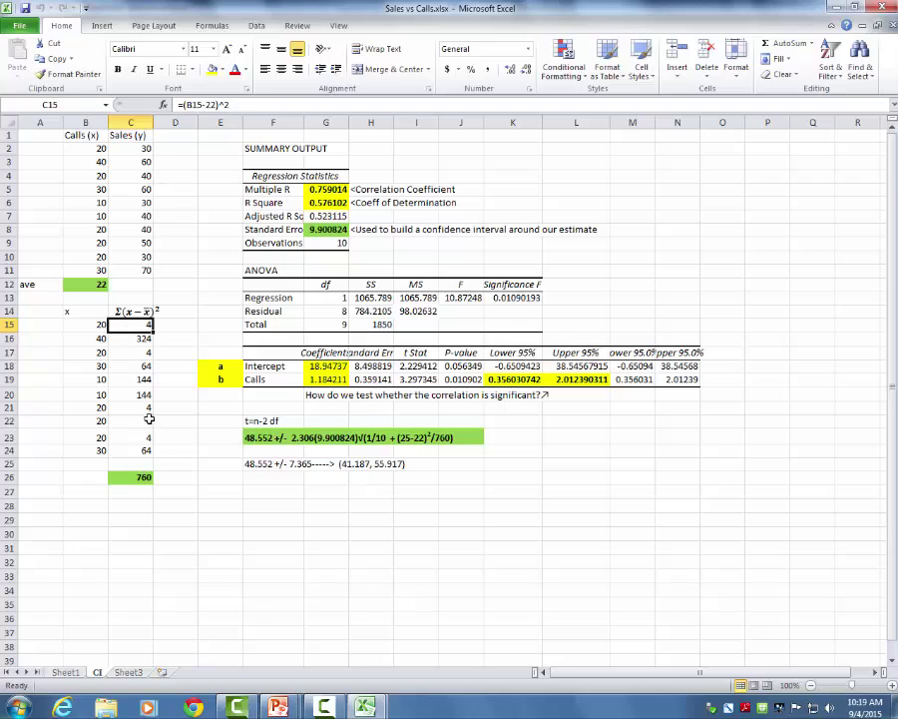
Select cell C26 to review the 760 sum of squared deviations about the mean of 22.
{"action": "left_click", "coordinate": [130, 477]}
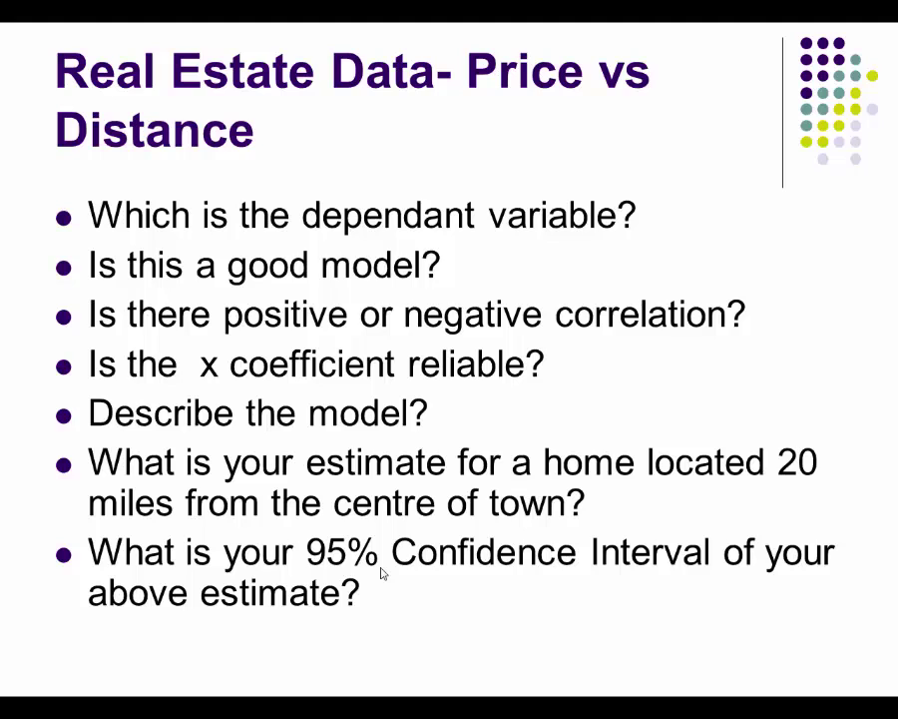
Return to the Price vs Distance regression showing 203.087 ± 12.82 for a 20-mile home.
{"action": "key", "text": "alt+Tab"}
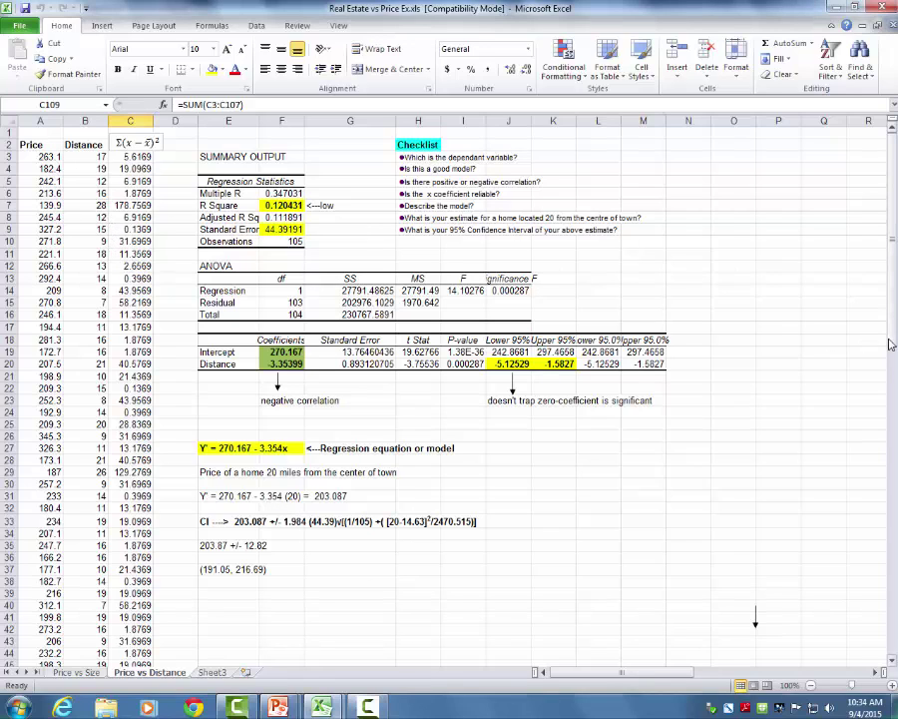
{"action": "left_click_drag", "start_coordinate": [894, 329], "coordinate": [893, 338]}
{"action": "left_click", "coordinate": [87, 648]}
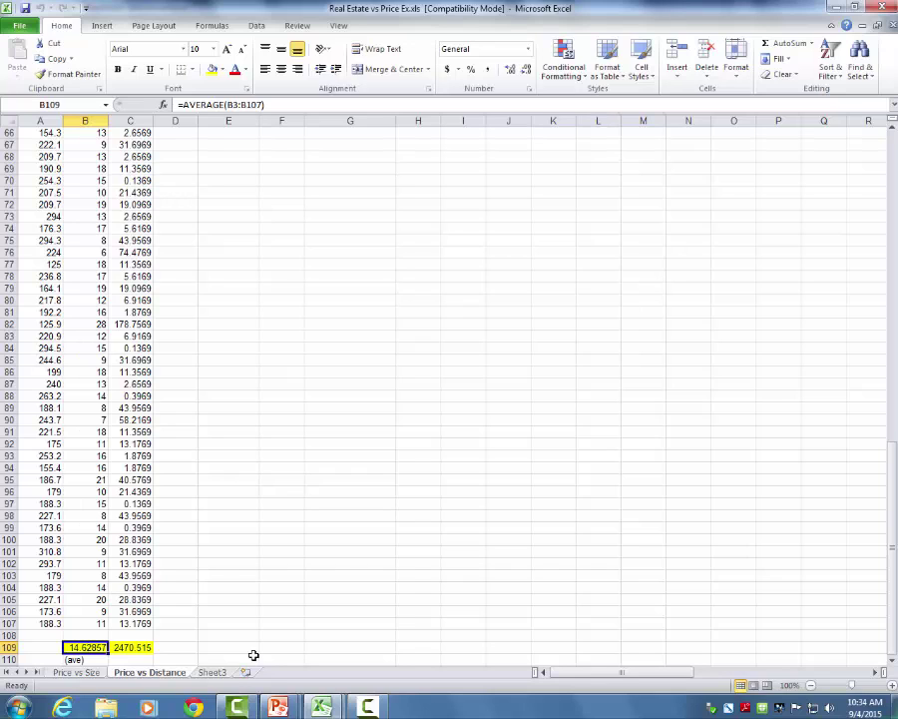
{"action": "scroll", "coordinate": [254, 654], "scroll_direction": "up", "scroll_amount": 18}
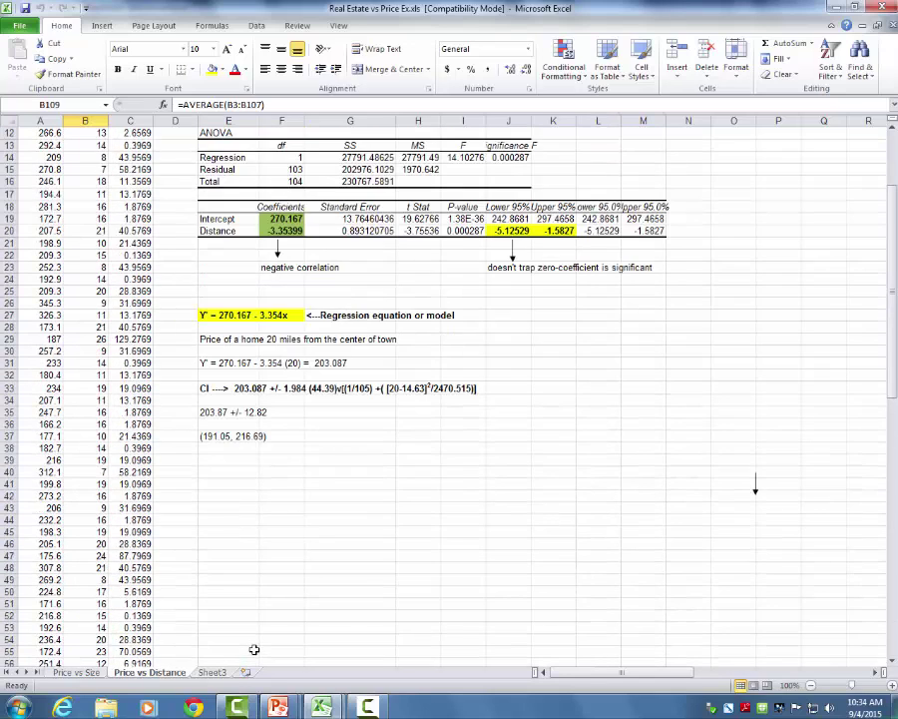
{"action": "scroll", "coordinate": [254, 650], "scroll_direction": "up", "scroll_amount": 2}
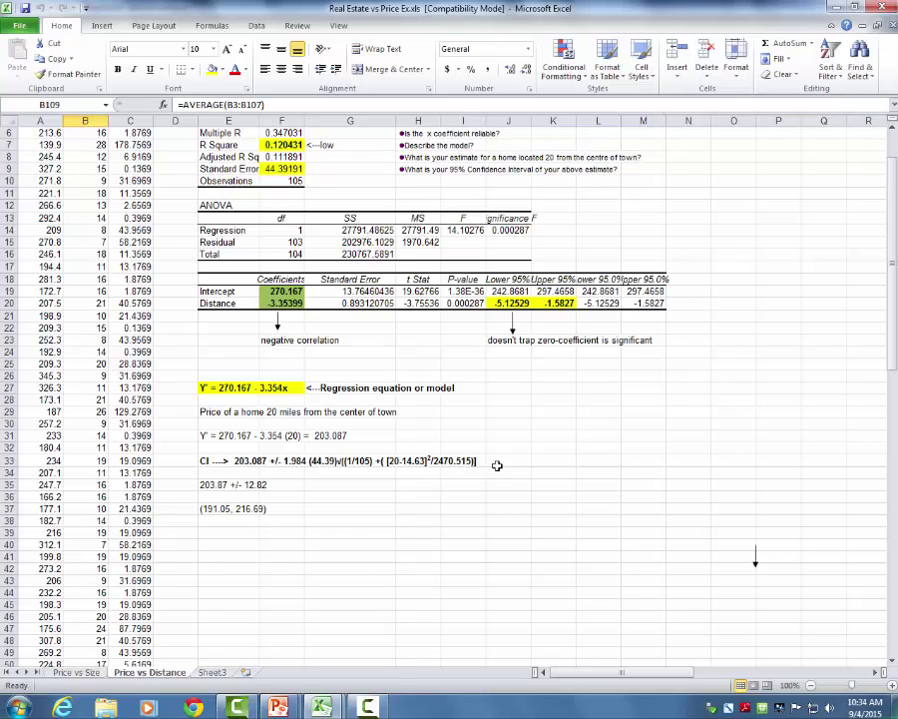
{"action": "scroll", "coordinate": [240, 588], "scroll_direction": "up", "scroll_amount": 1}
{"action": "scroll", "coordinate": [235, 588], "scroll_direction": "down", "scroll_amount": 3}
{"action": "scroll", "coordinate": [235, 587], "scroll_direction": "up", "scroll_amount": 4}
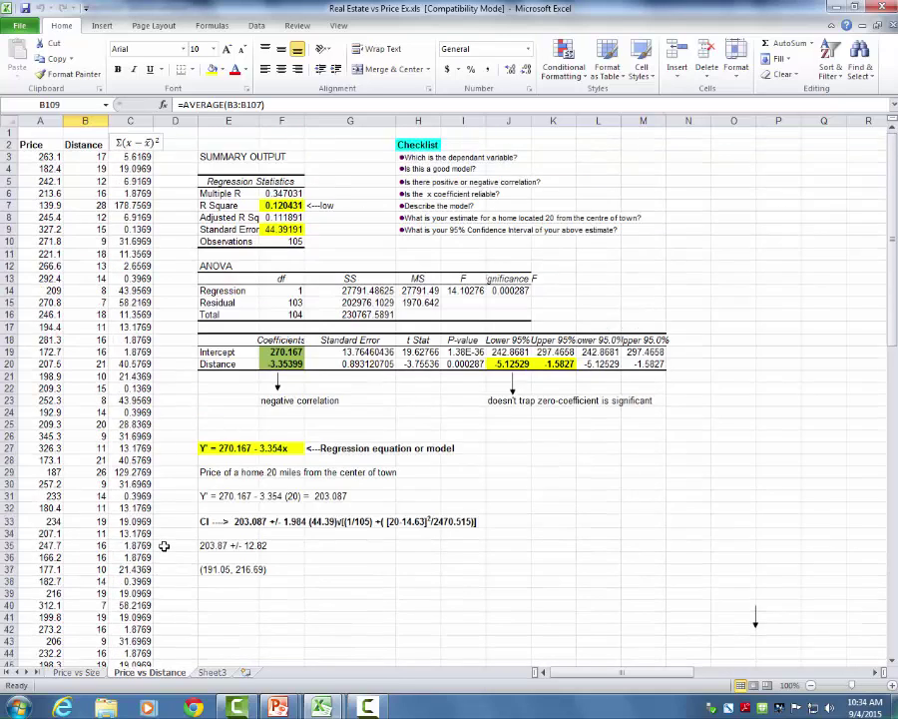
{"action": "left_click", "coordinate": [132, 156]}
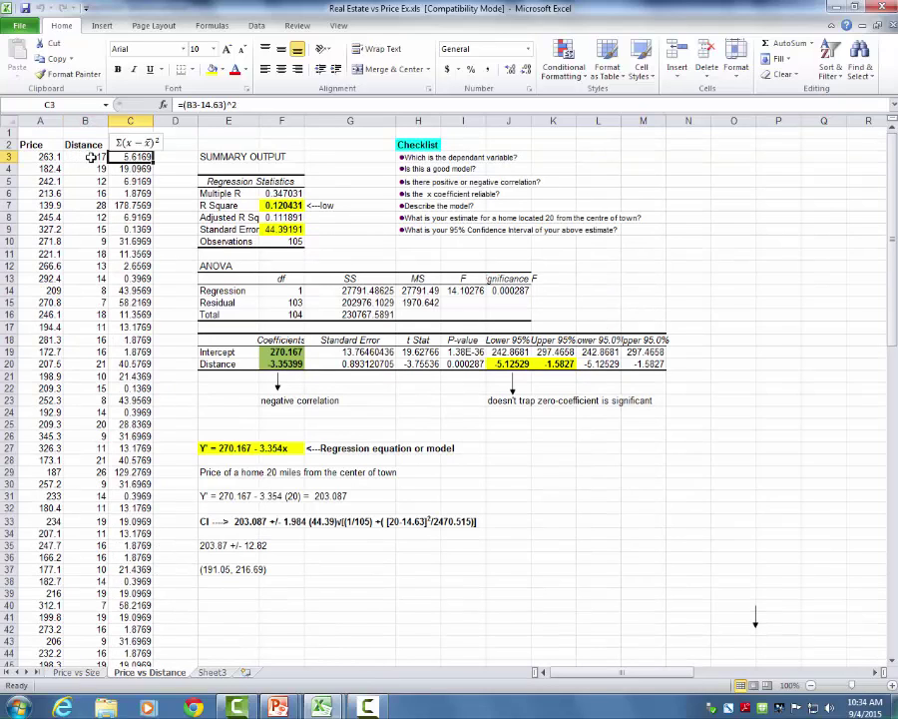
{"action": "left_click", "coordinate": [91, 158]}
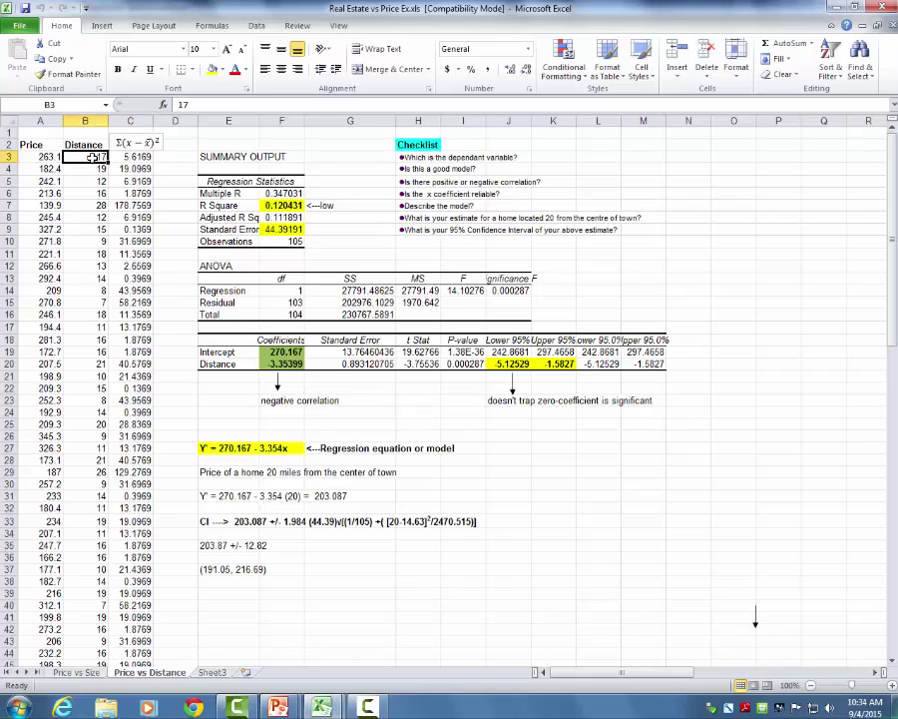
{"action": "left_click", "coordinate": [136, 157]}
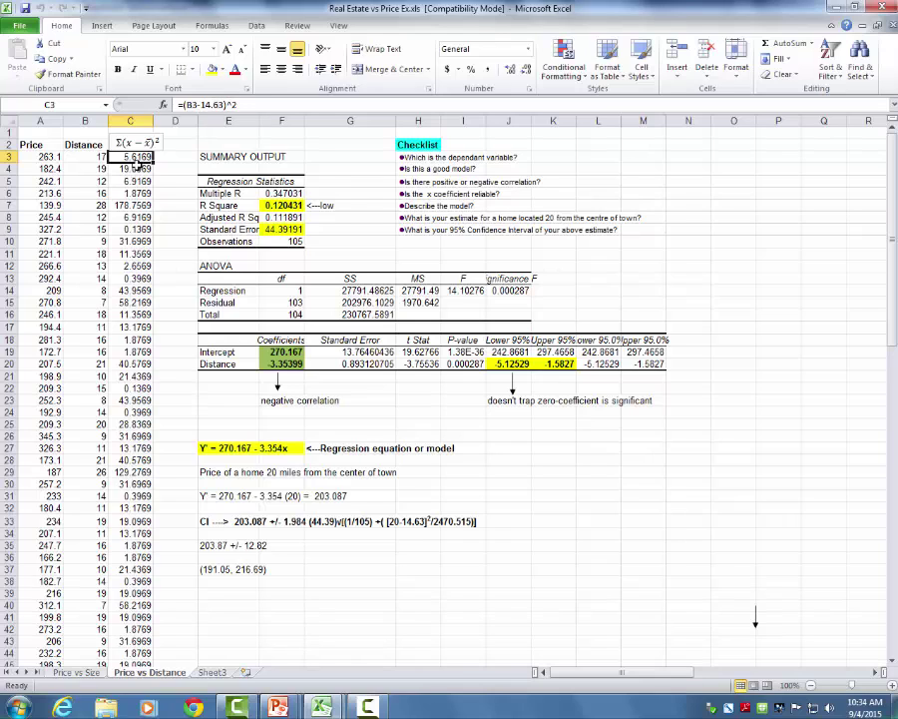
{"action": "scroll", "coordinate": [91, 262], "scroll_direction": "down", "scroll_amount": 20}
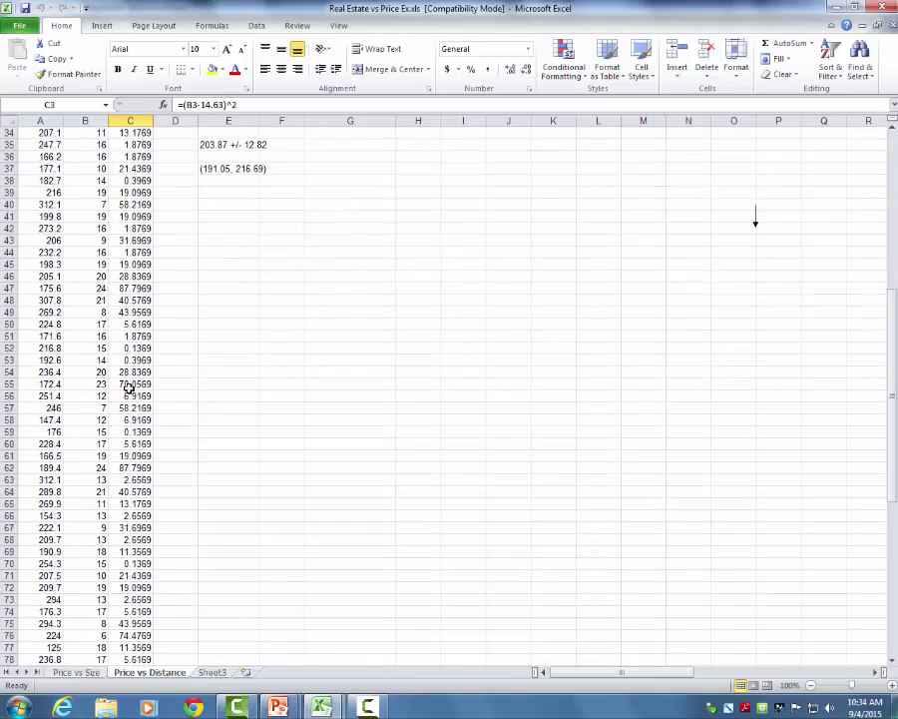
{"action": "scroll", "coordinate": [128, 389], "scroll_direction": "down", "scroll_amount": 6}
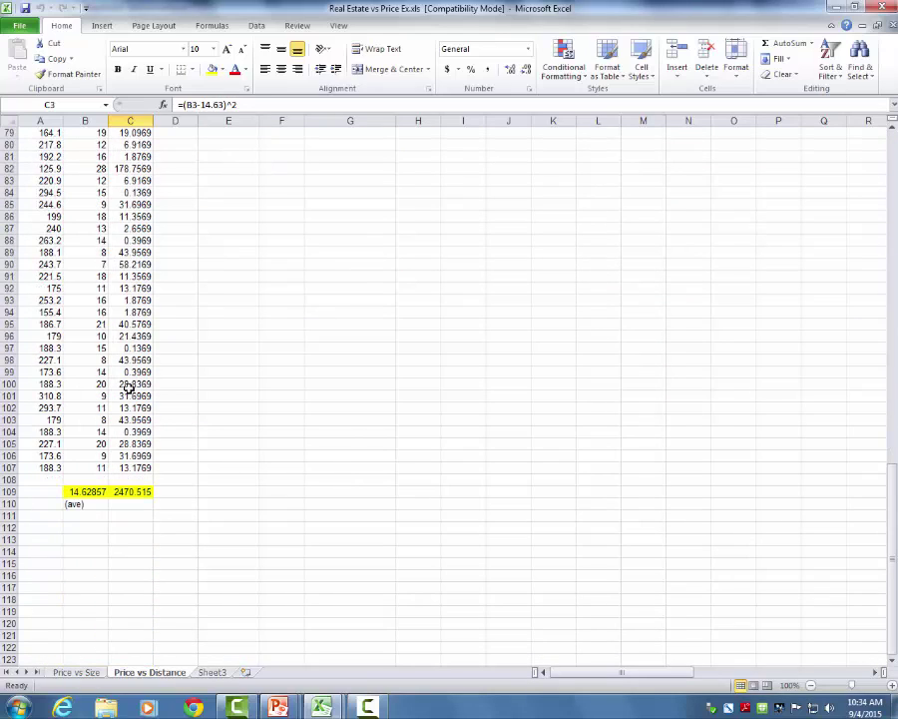
{"action": "left_click", "coordinate": [135, 491]}
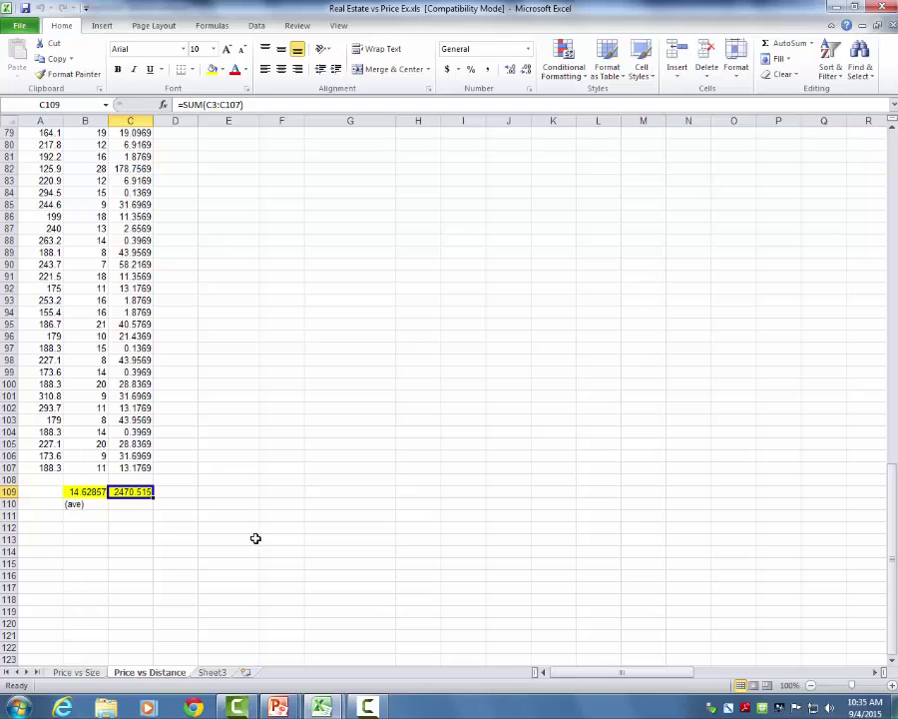
{"action": "scroll", "coordinate": [255, 538], "scroll_direction": "up", "scroll_amount": 16}
{"action": "scroll", "coordinate": [256, 537], "scroll_direction": "up", "scroll_amount": 4}
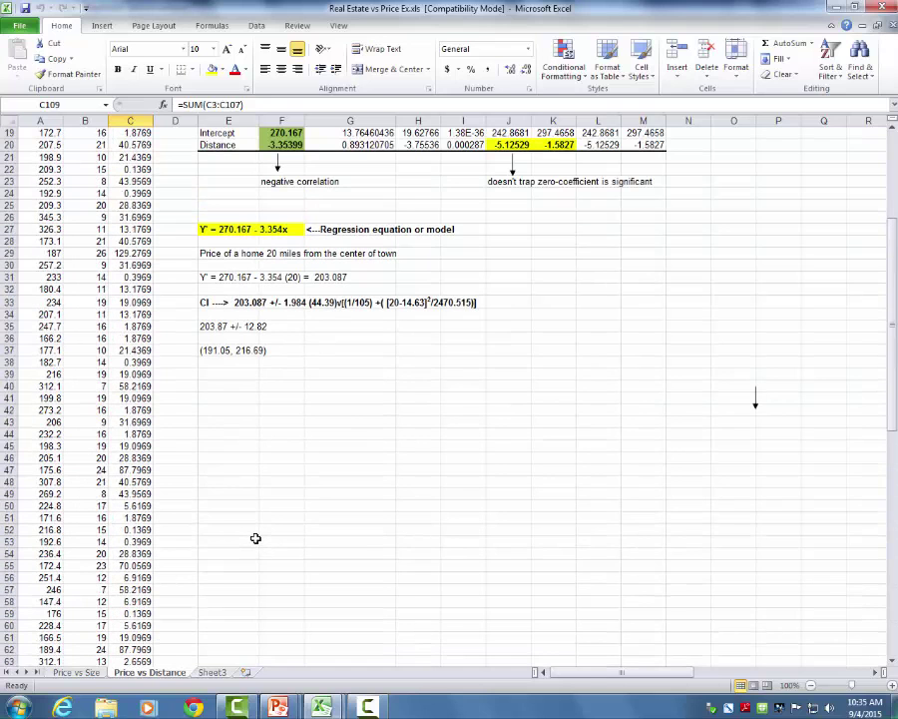